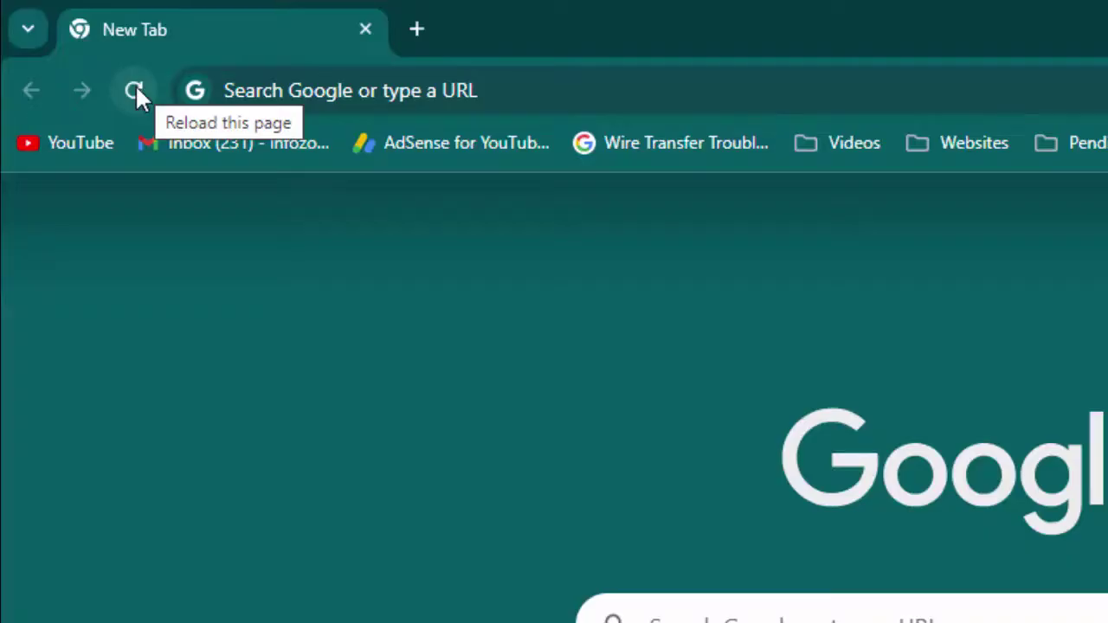
Reload the new tab and check the Wi-Fi network list in system quick settings.
{"action": "left_click", "coordinate": [135, 90]}
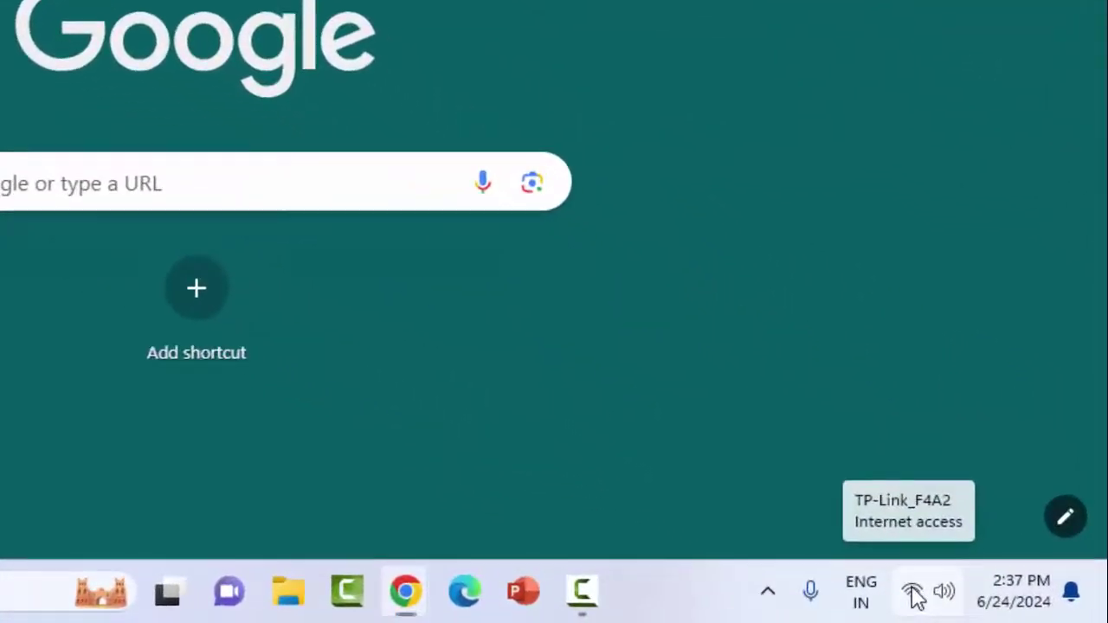
{"action": "left_click", "coordinate": [914, 594]}
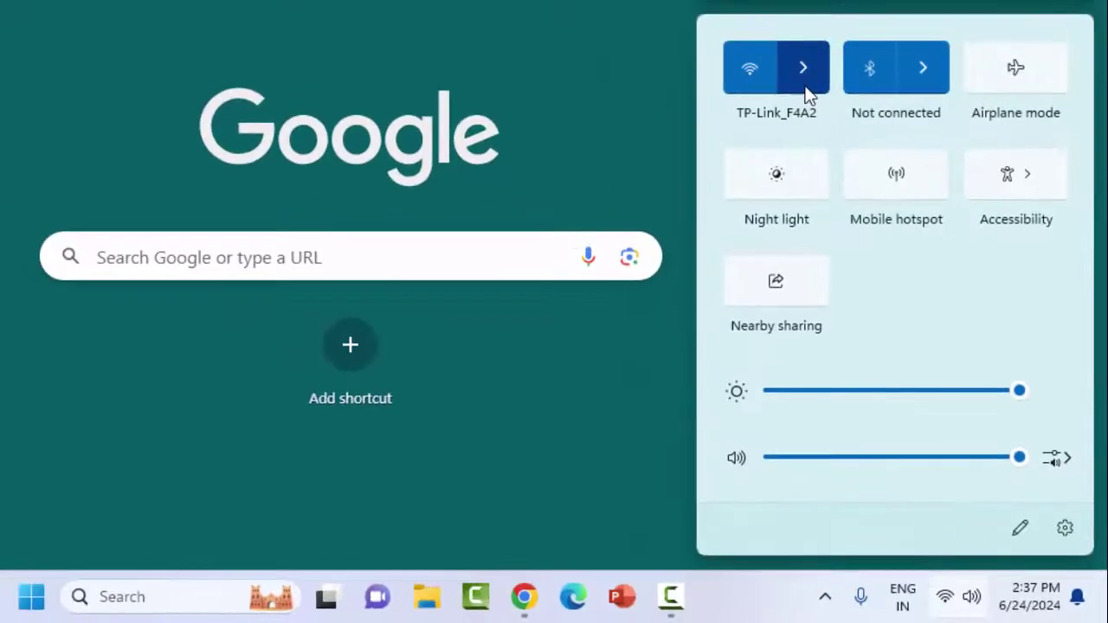
{"action": "left_click", "coordinate": [803, 69]}
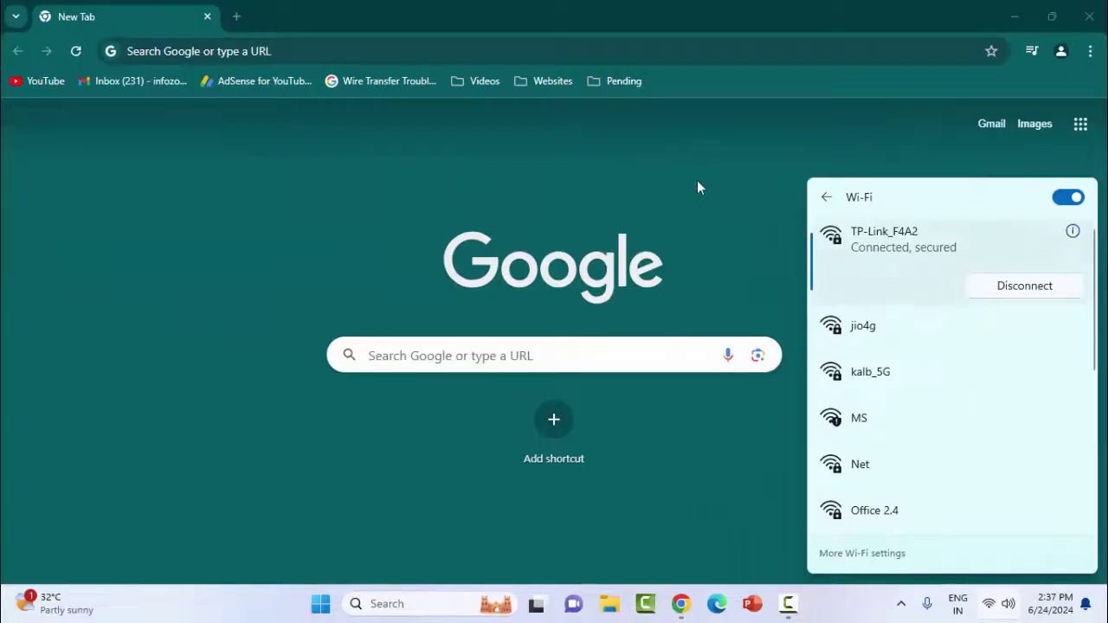
{"action": "left_click", "coordinate": [698, 187]}
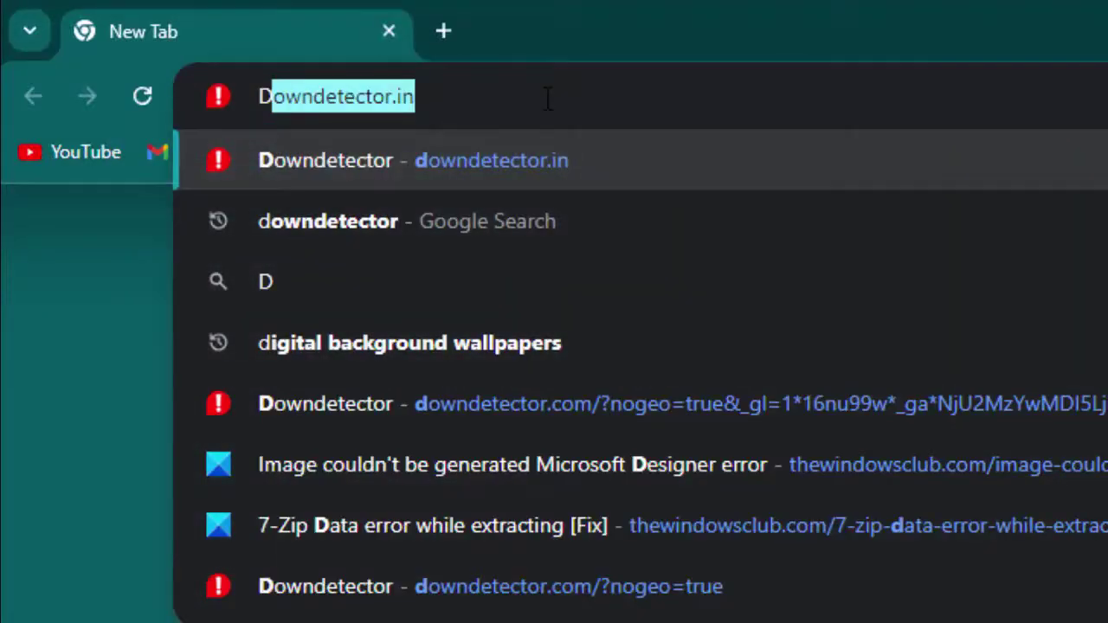
Search Google for Downdetector and switch the site to its United States edition.
{"action": "type", "text": "owndetector"}
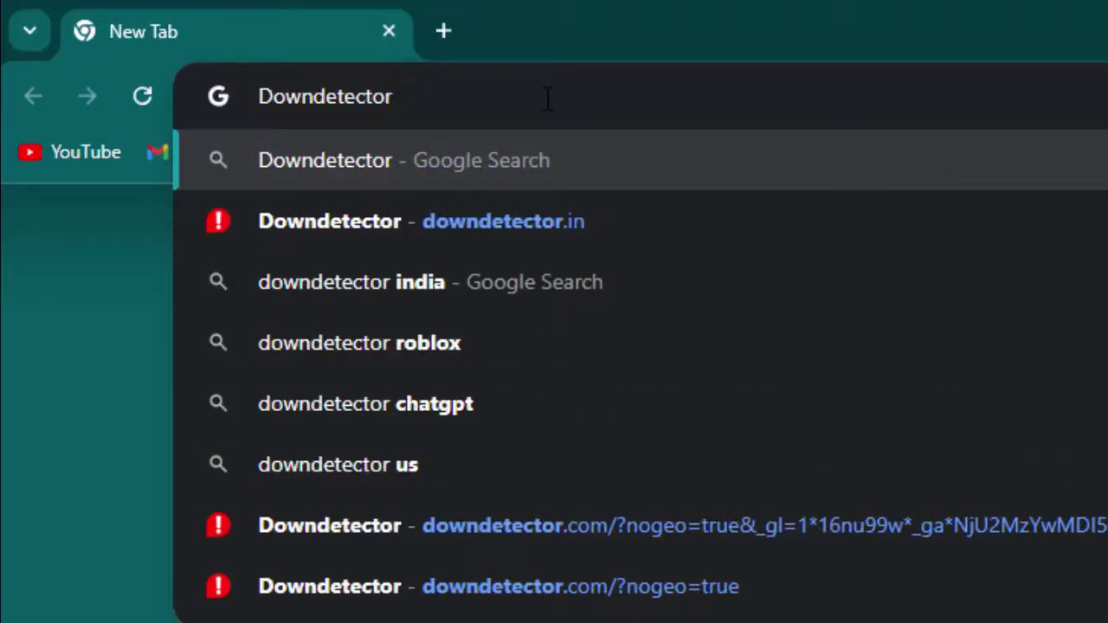
{"action": "key", "text": "Return"}
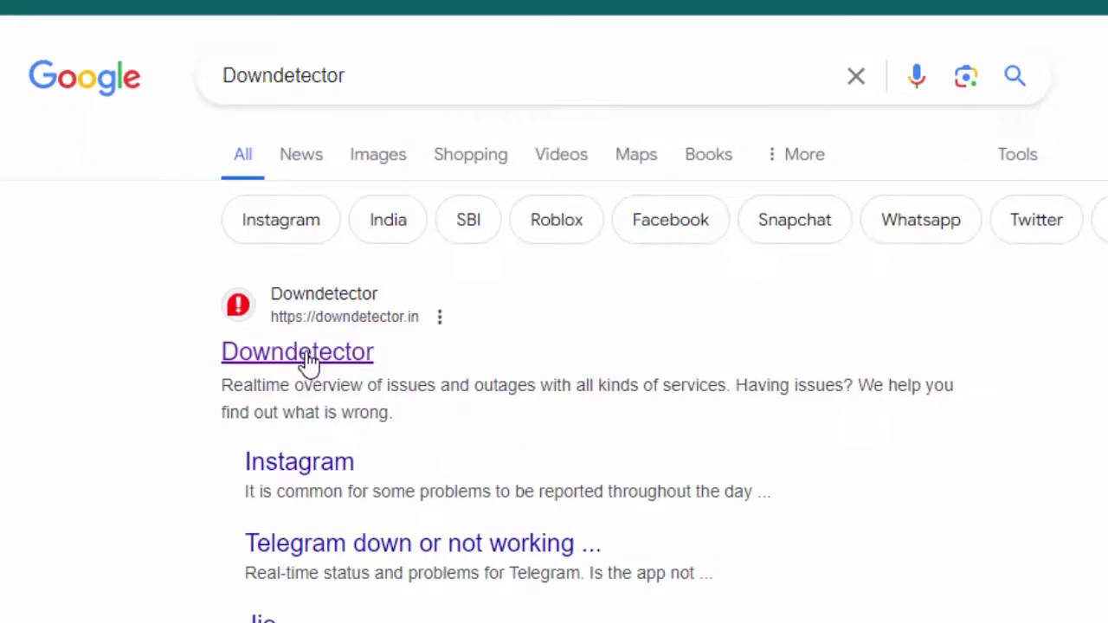
{"action": "left_click", "coordinate": [309, 362]}
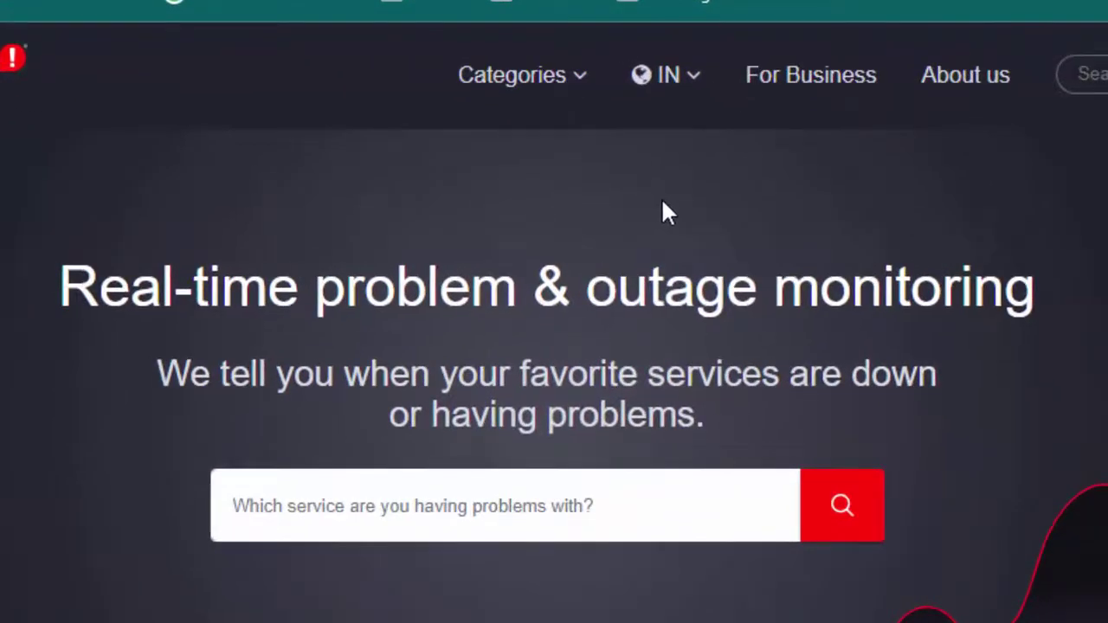
{"action": "left_click", "coordinate": [645, 97]}
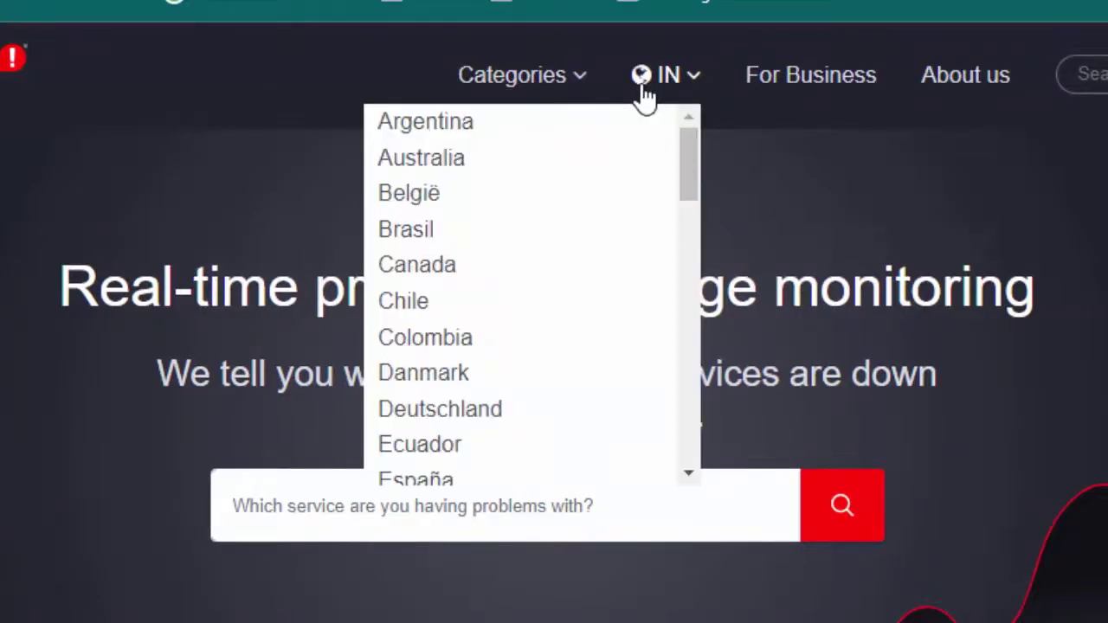
{"action": "scroll", "coordinate": [576, 228], "scroll_direction": "down", "scroll_amount": 10}
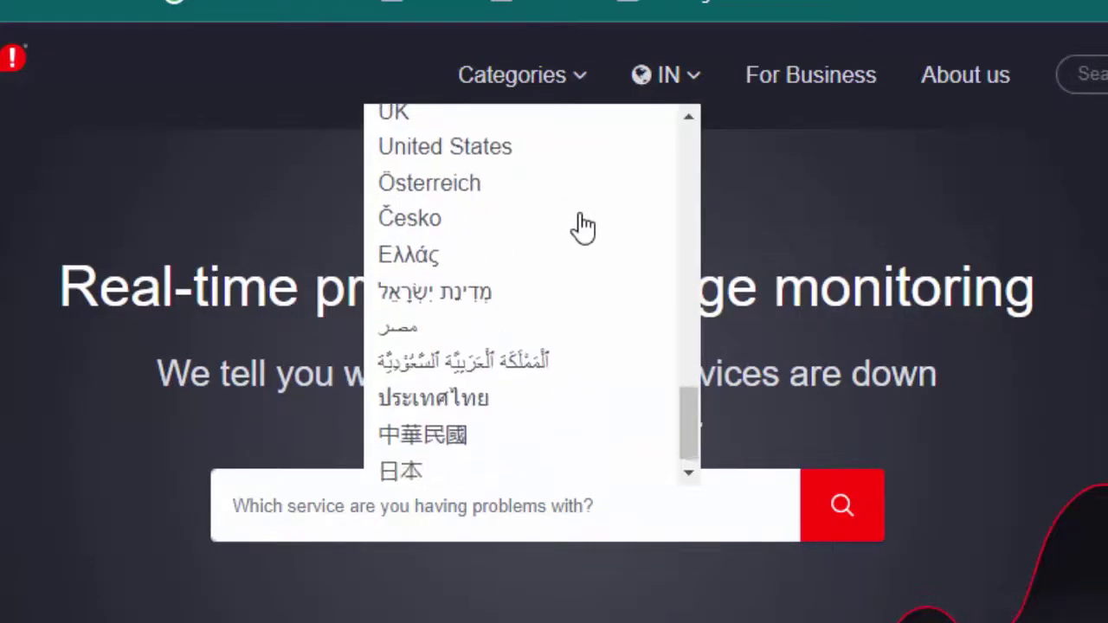
{"action": "left_click", "coordinate": [456, 152]}
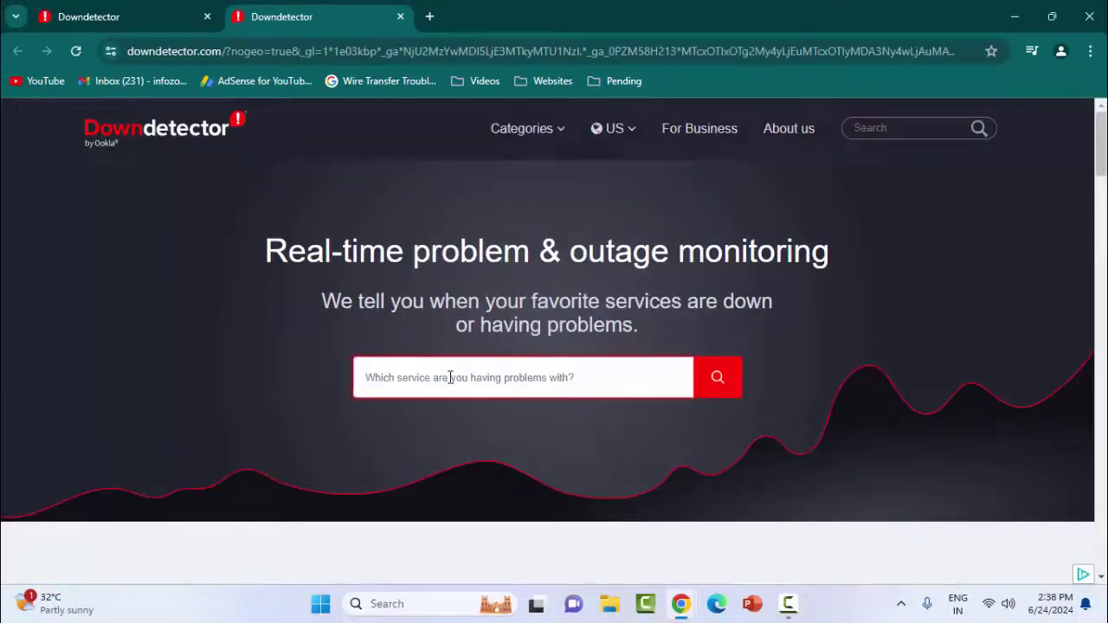
Search Downdetector for OpenAI and scroll through its outage chart and most reported problems.
{"action": "left_click", "coordinate": [450, 376]}
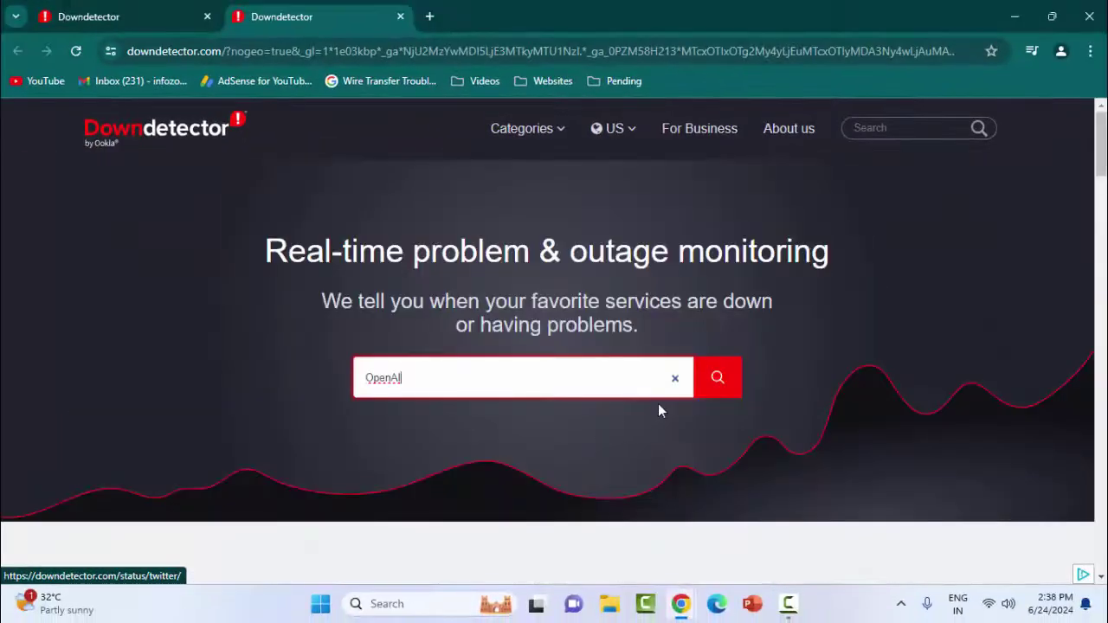
{"action": "left_click", "coordinate": [717, 383]}
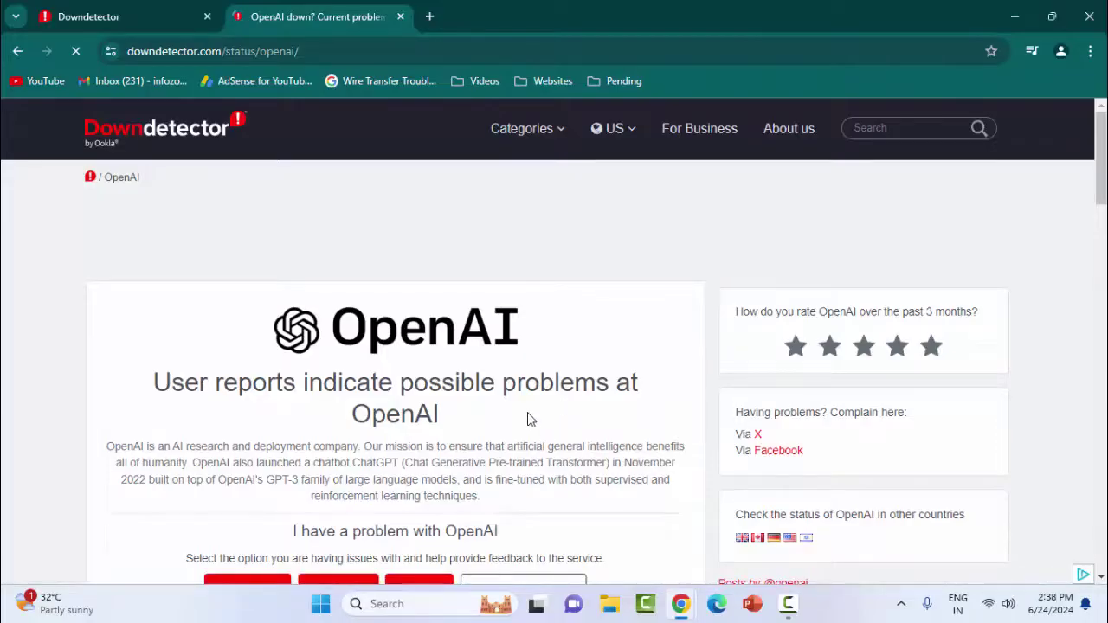
{"action": "scroll", "coordinate": [531, 420], "scroll_direction": "down", "scroll_amount": 5}
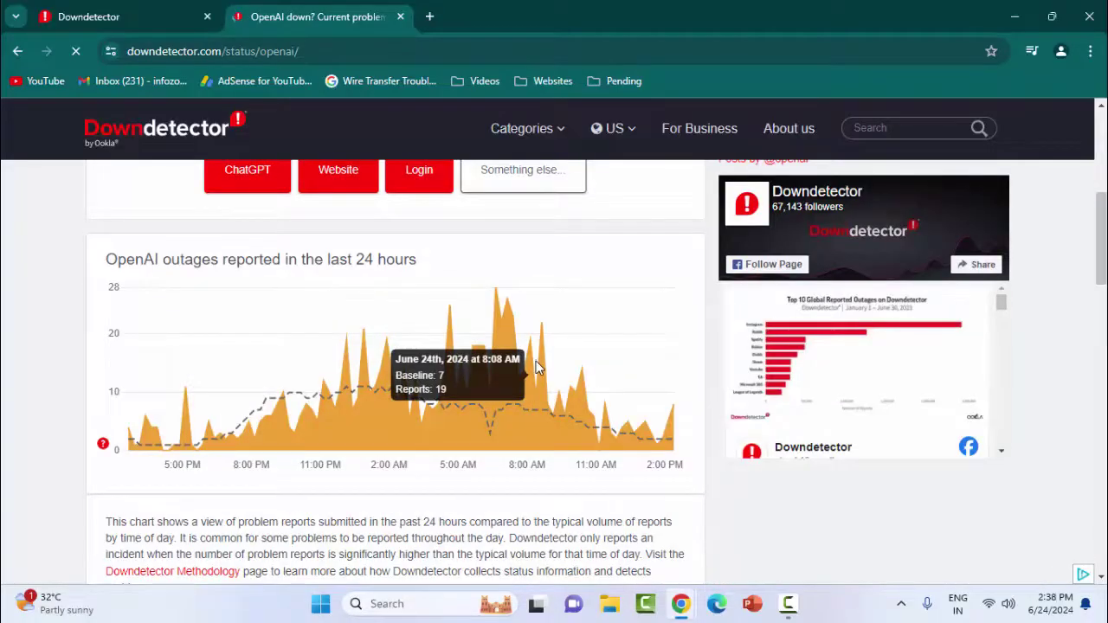
{"action": "scroll", "coordinate": [520, 396], "scroll_direction": "down", "scroll_amount": 5}
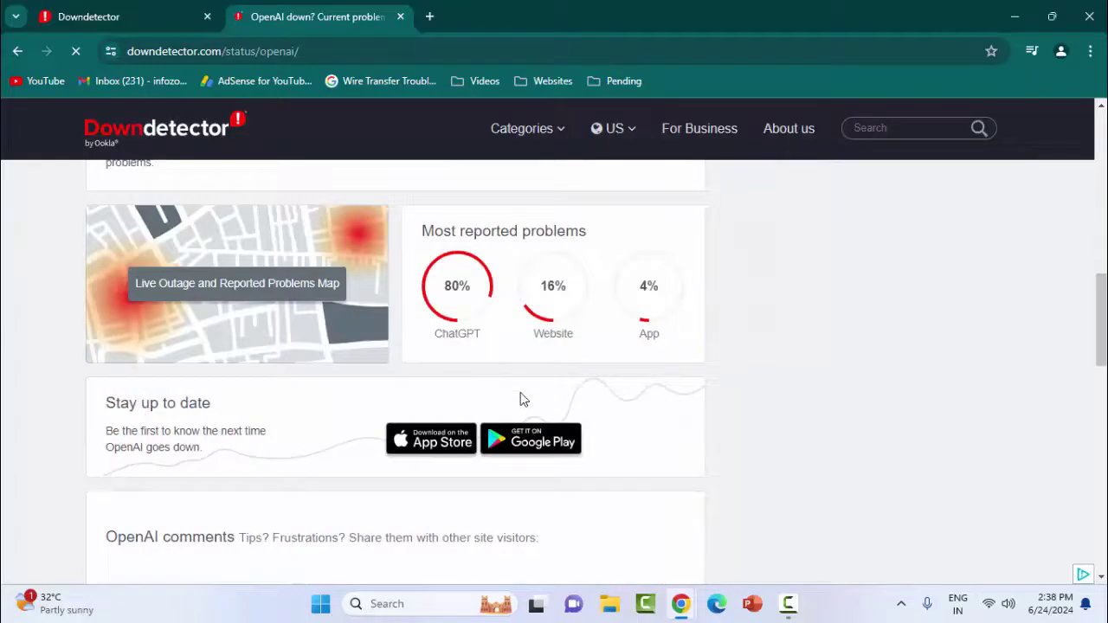
{"action": "scroll", "coordinate": [636, 325], "scroll_direction": "up", "scroll_amount": 10}
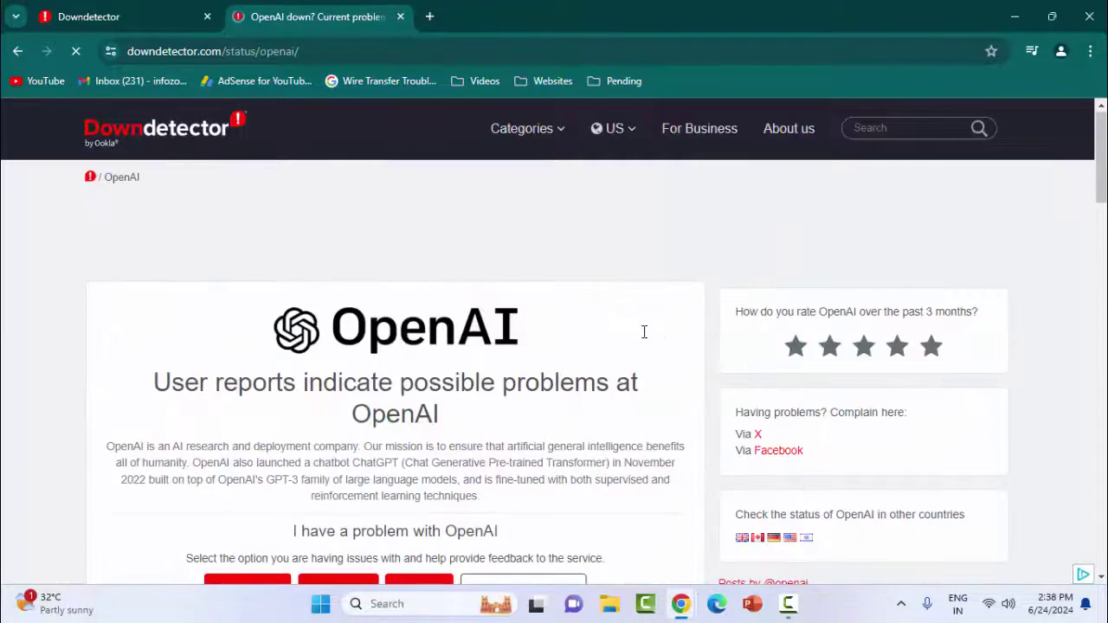
{"action": "scroll", "coordinate": [797, 381], "scroll_direction": "down", "scroll_amount": 2}
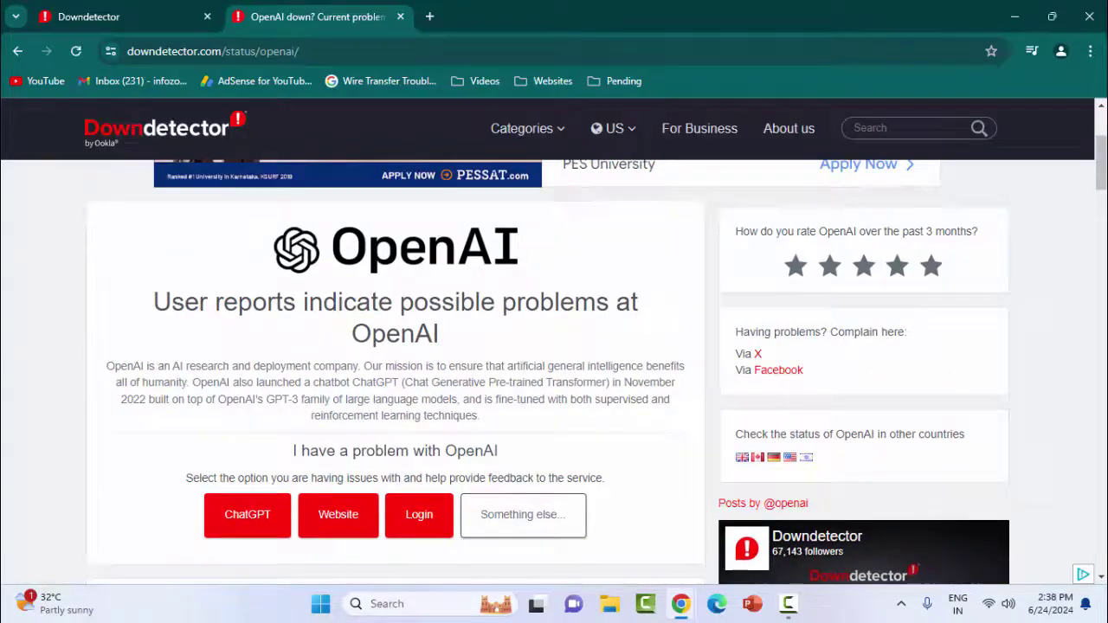
{"action": "mouse_move", "coordinate": [1102, 164]}
{"action": "left_mouse_down"}
{"action": "mouse_move", "coordinate": [1102, 223]}
{"action": "mouse_move", "coordinate": [1101, 108]}
{"action": "left_mouse_up"}
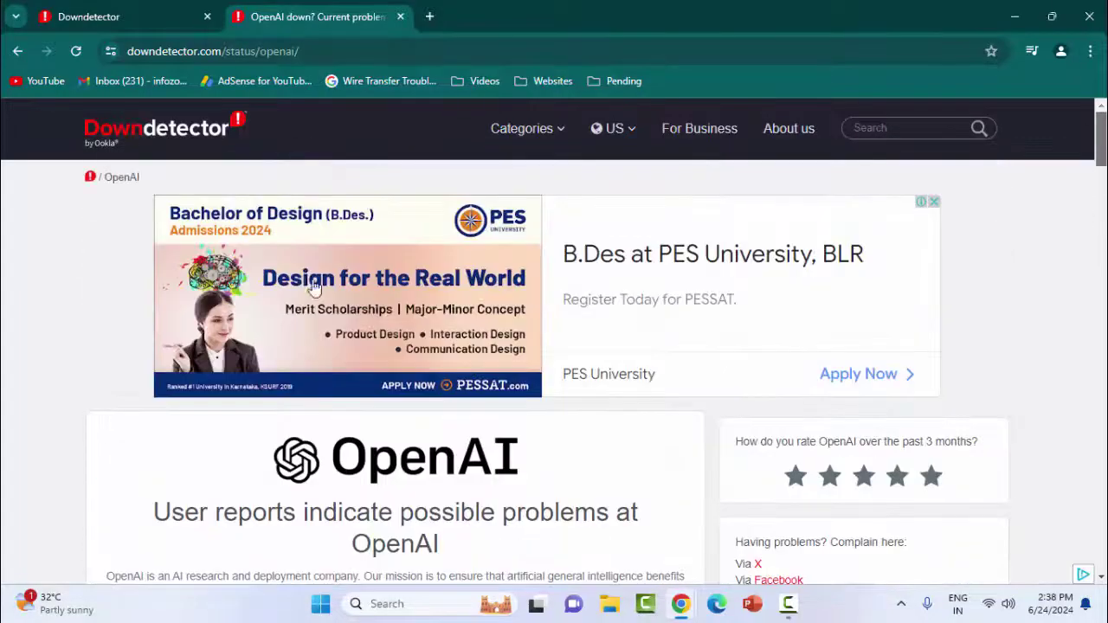
Close both Downdetector tabs, minimize and restore Chrome, and open the Delete browsing data dialog.
{"action": "left_click", "coordinate": [430, 17]}
{"action": "left_click", "coordinate": [207, 16]}
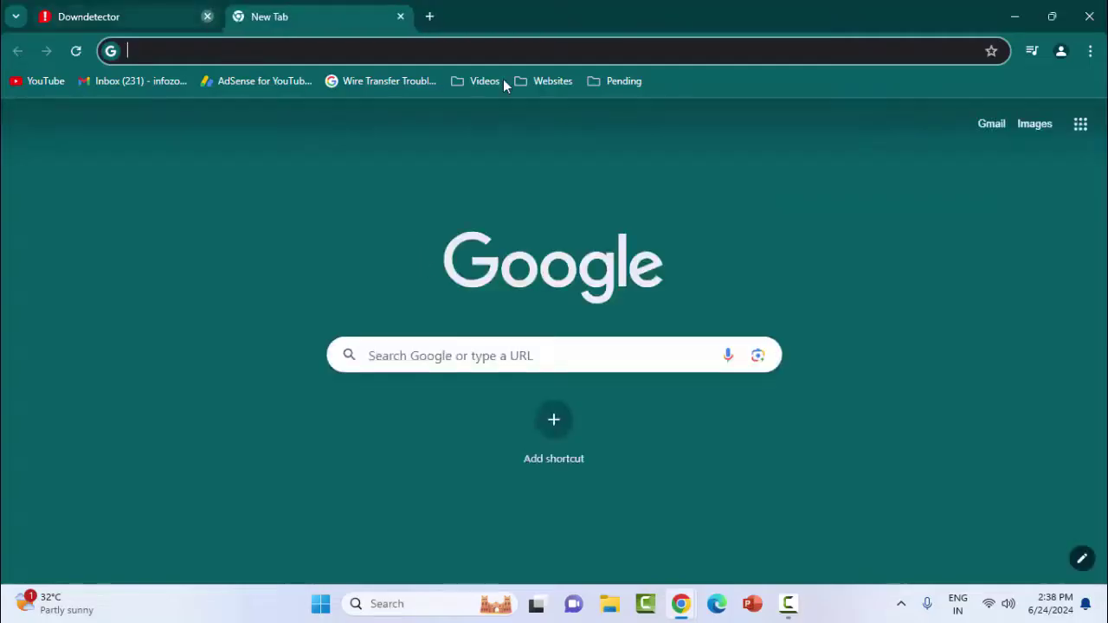
{"action": "left_click", "coordinate": [1017, 19]}
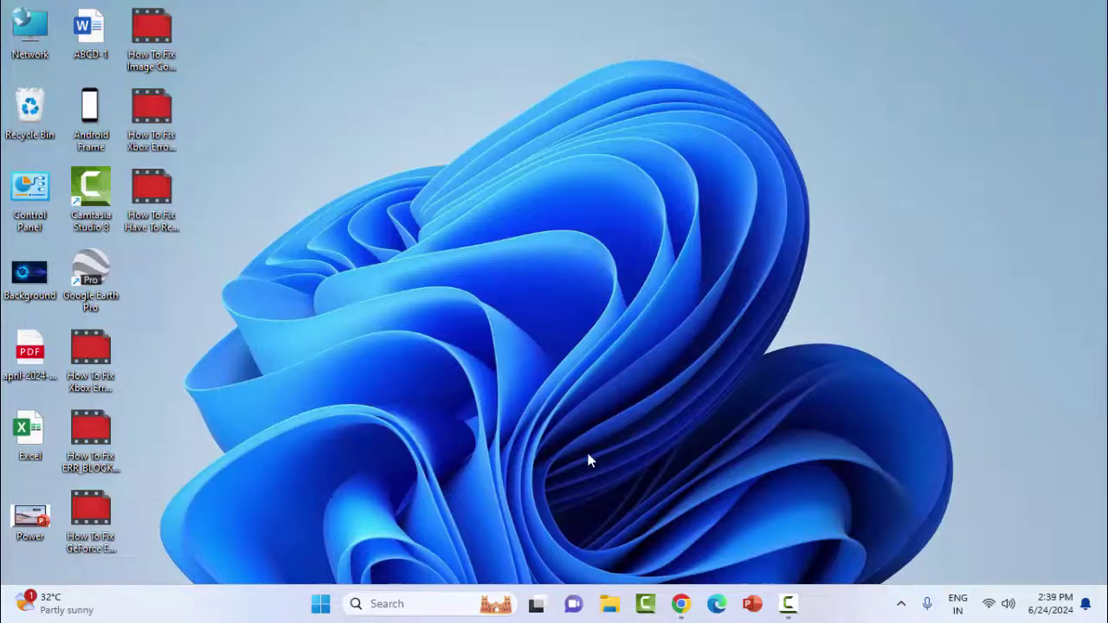
{"action": "key", "text": "alt+Tab"}
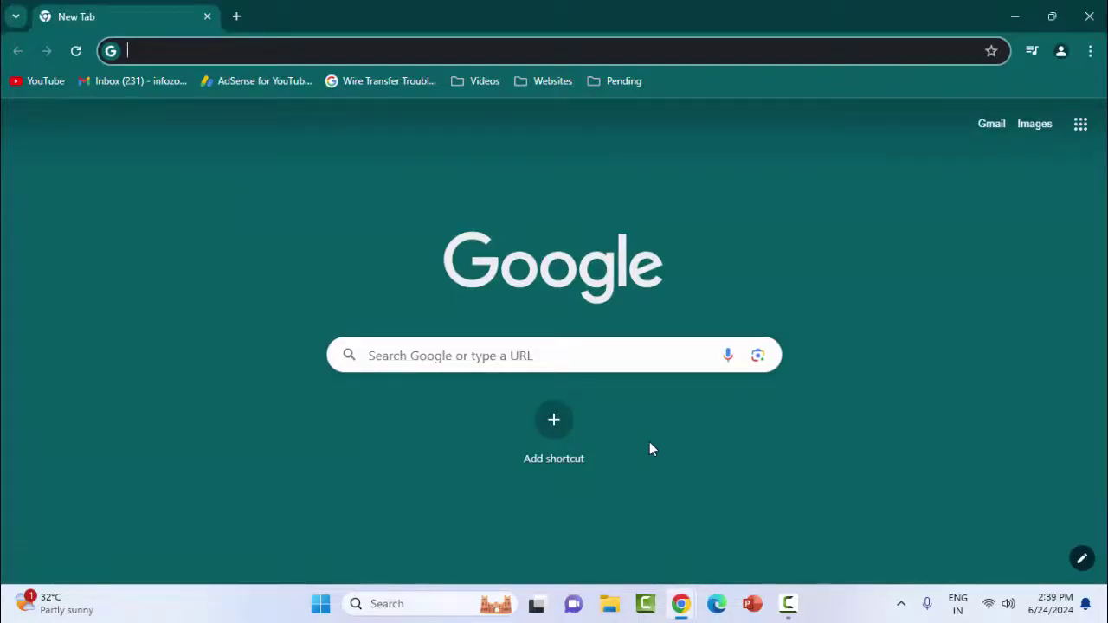
{"action": "key", "text": "ctrl+shift+Delete"}
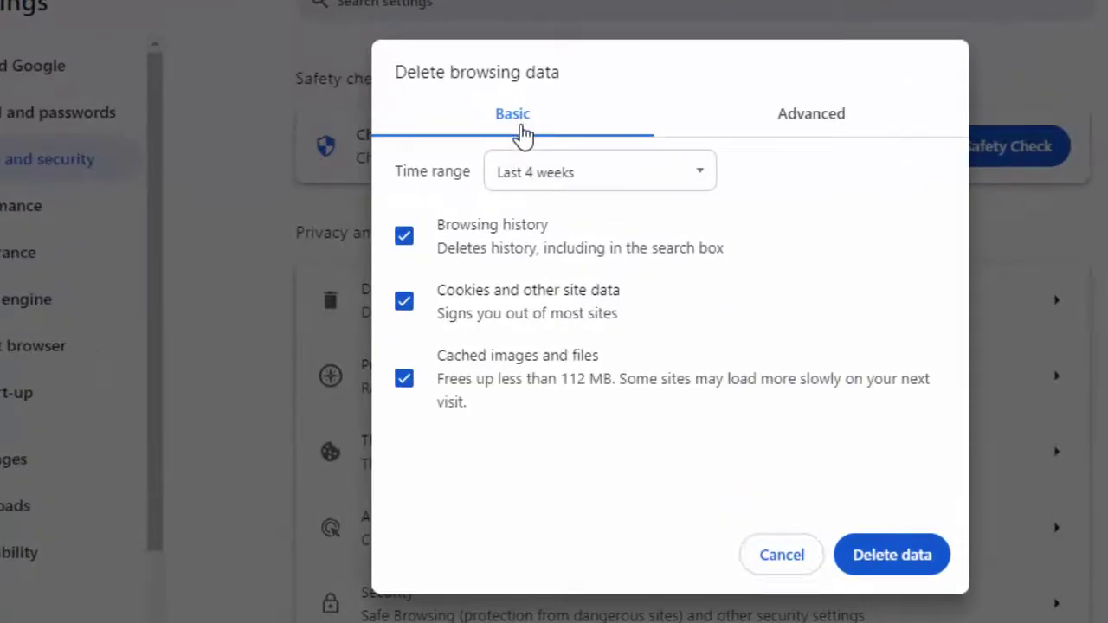
Set the time range to All time on the Basic tab, then dismiss and reopen the dialog.
{"action": "left_click", "coordinate": [526, 180]}
{"action": "left_click", "coordinate": [524, 290]}
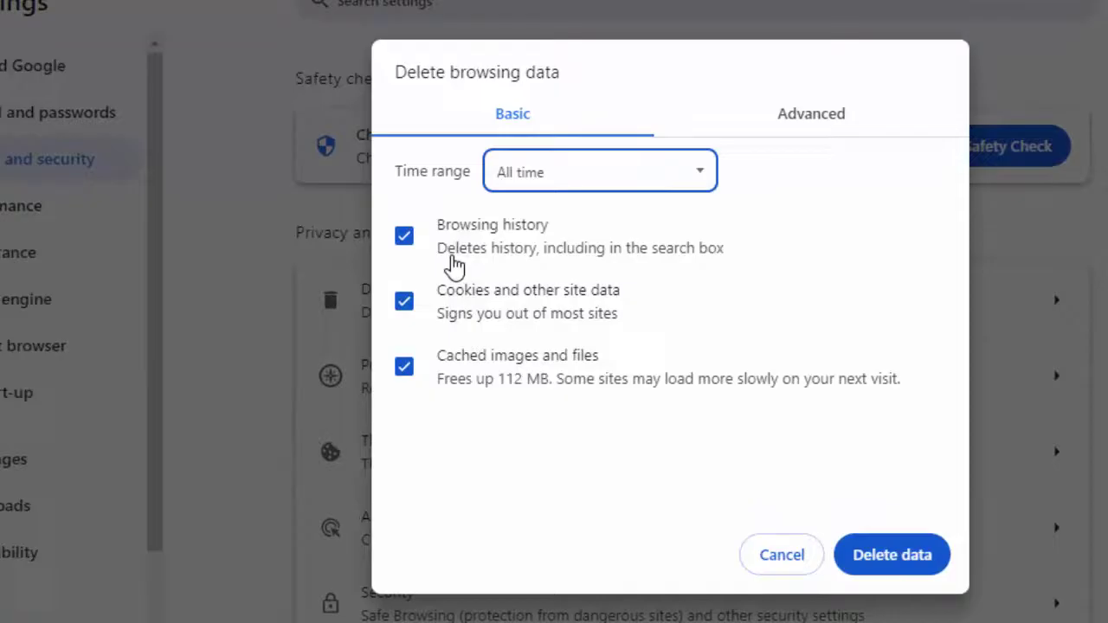
{"action": "left_click", "coordinate": [407, 243]}
{"action": "left_click", "coordinate": [407, 243]}
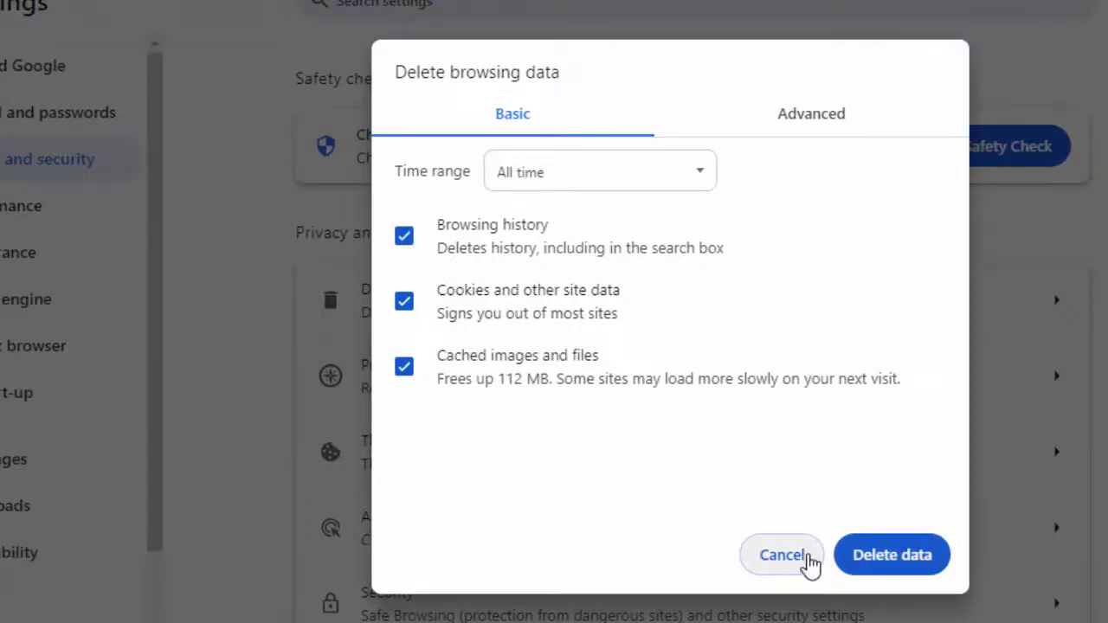
{"action": "left_click", "coordinate": [805, 558]}
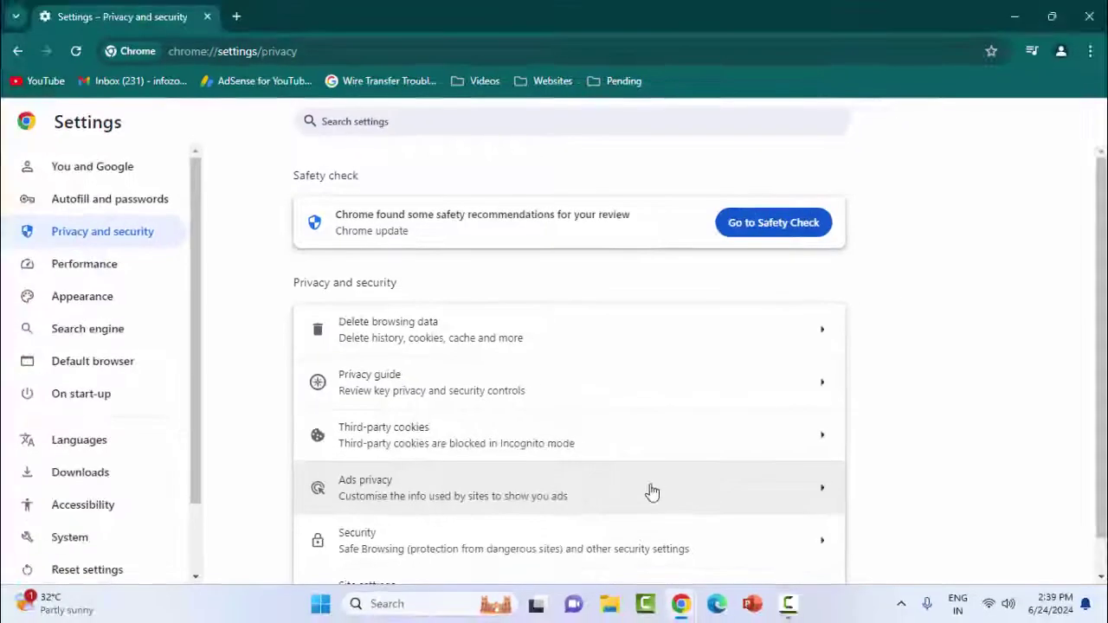
{"action": "key", "text": "ctrl+shift+Delete"}
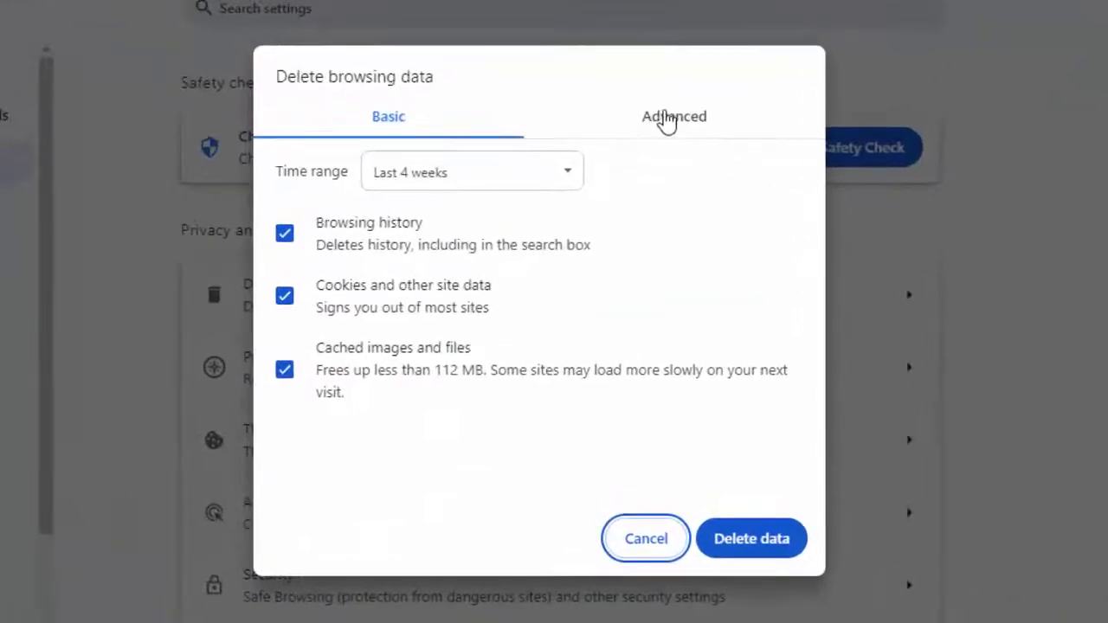
Delete all-time Advanced data including autofill and site settings, leaving saved passwords untouched.
{"action": "left_click", "coordinate": [672, 117]}
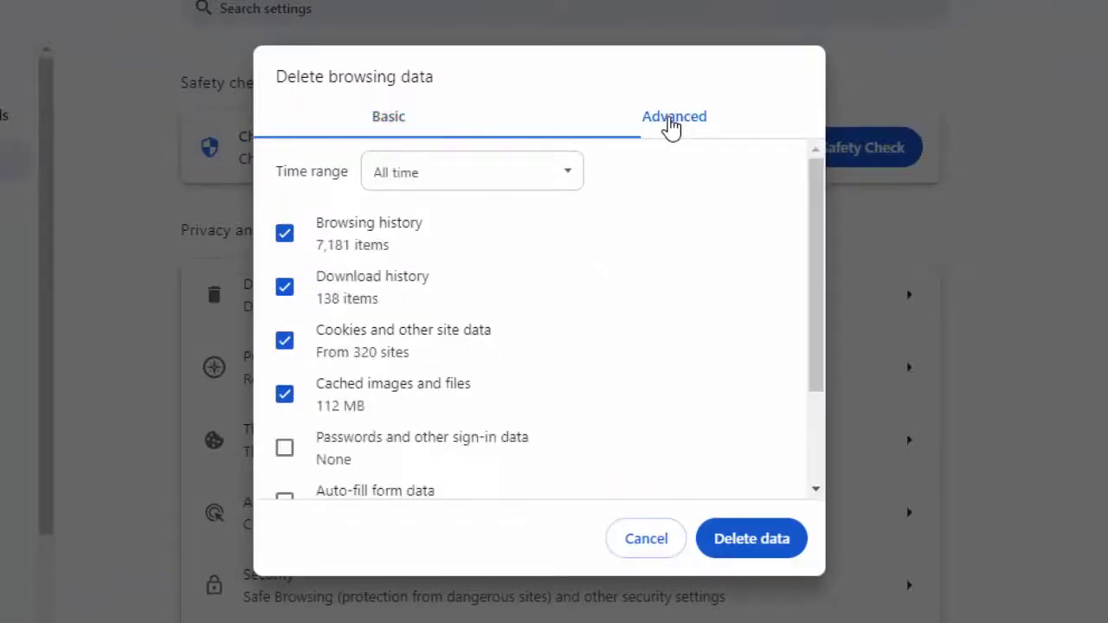
{"action": "left_click", "coordinate": [532, 178]}
{"action": "left_click", "coordinate": [424, 286]}
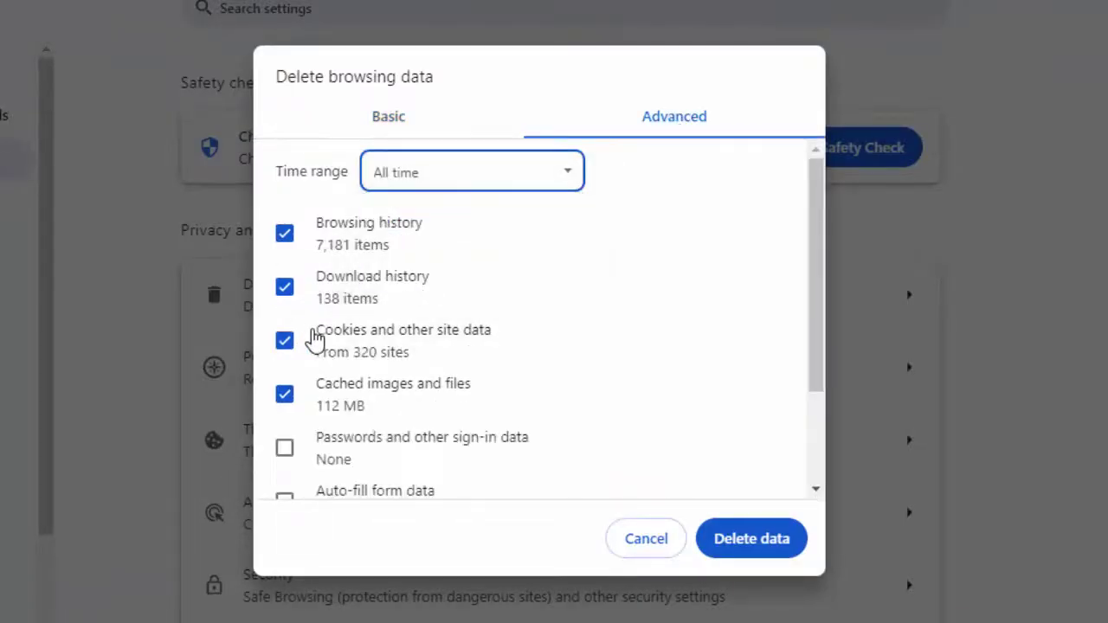
{"action": "scroll", "coordinate": [352, 352], "scroll_direction": "down", "scroll_amount": 3}
{"action": "left_click", "coordinate": [287, 368]}
{"action": "left_click", "coordinate": [284, 420]}
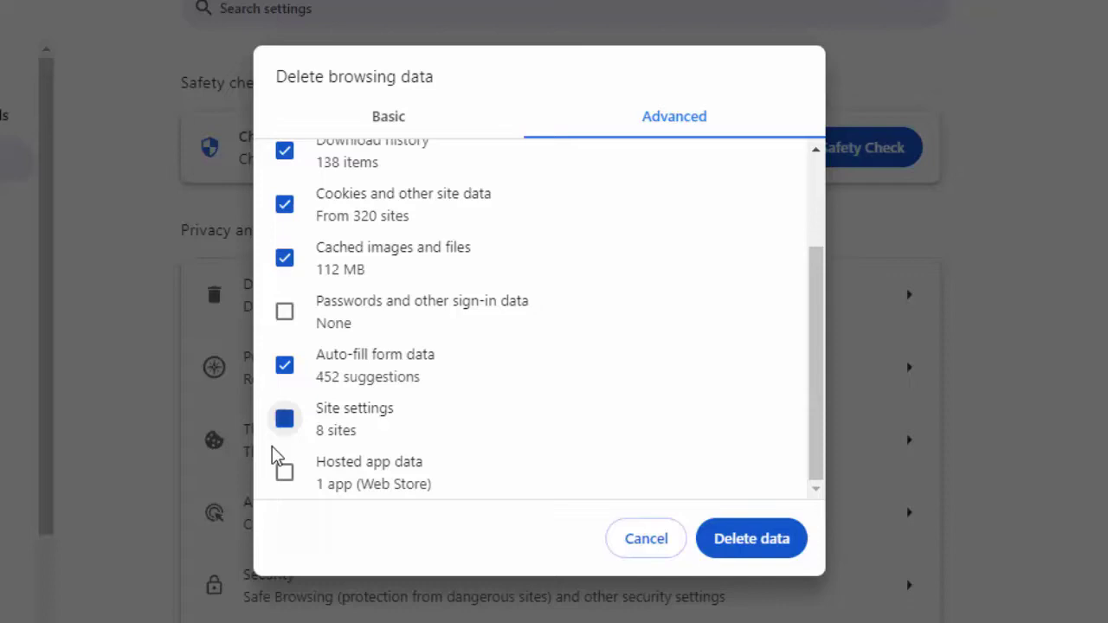
{"action": "left_click", "coordinate": [285, 311]}
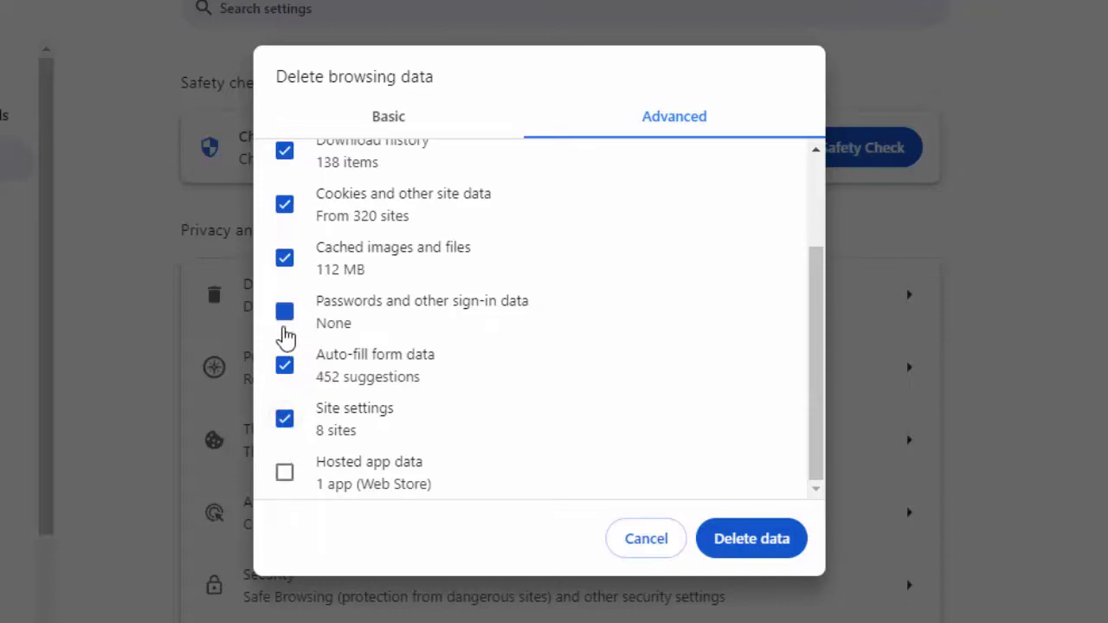
{"action": "left_click", "coordinate": [285, 314]}
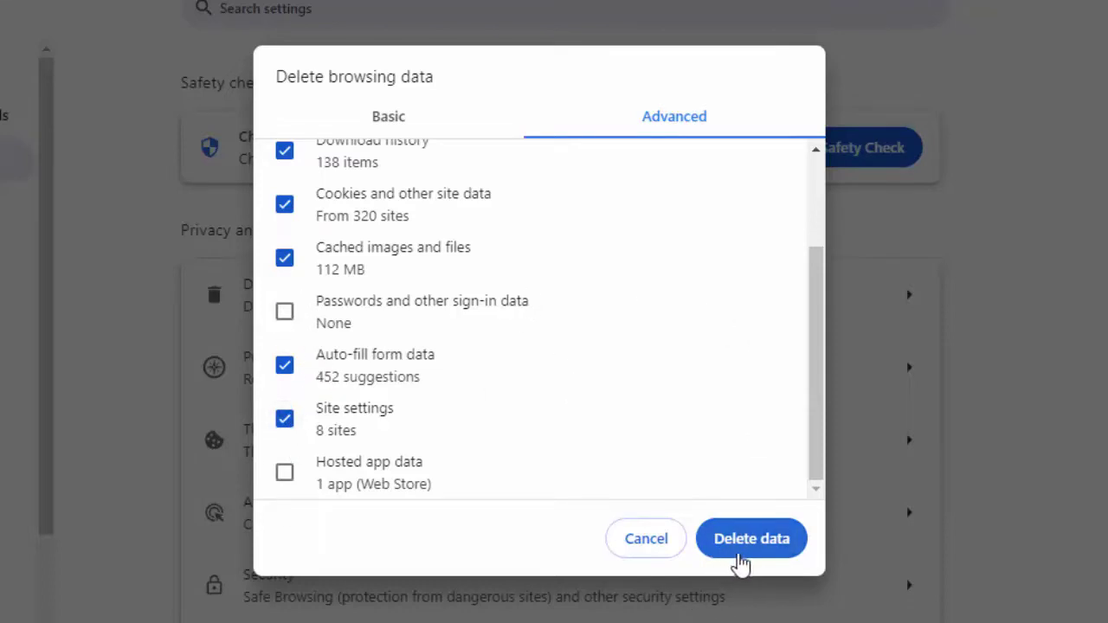
{"action": "left_click", "coordinate": [663, 541]}
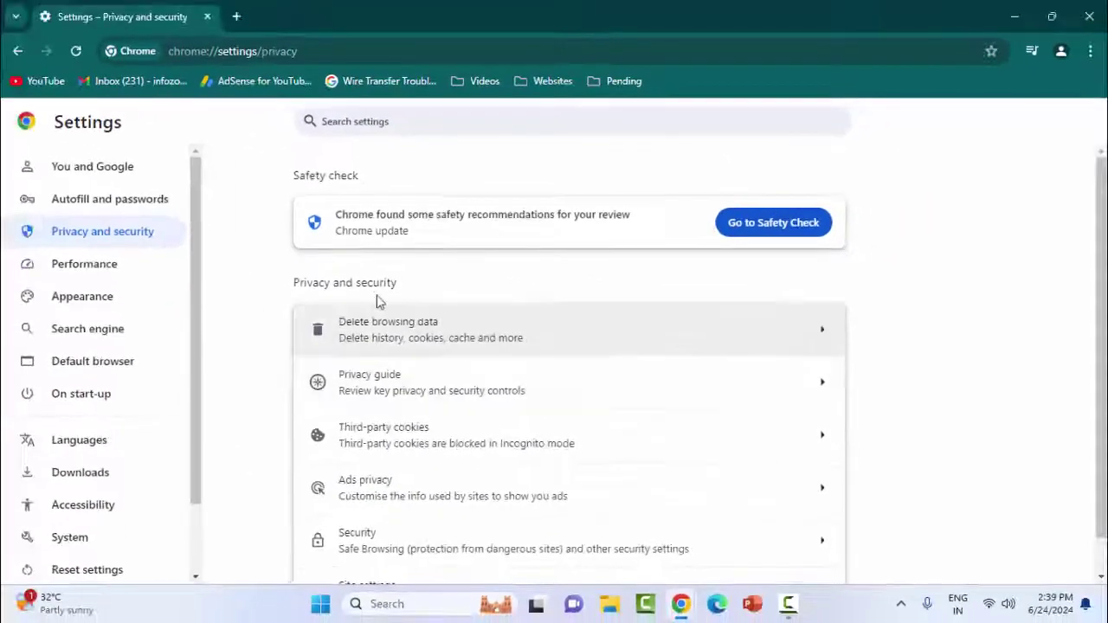
Go to Settings > Reset settings, start restoring defaults, then cancel the confirmation.
{"action": "left_click", "coordinate": [1090, 51]}
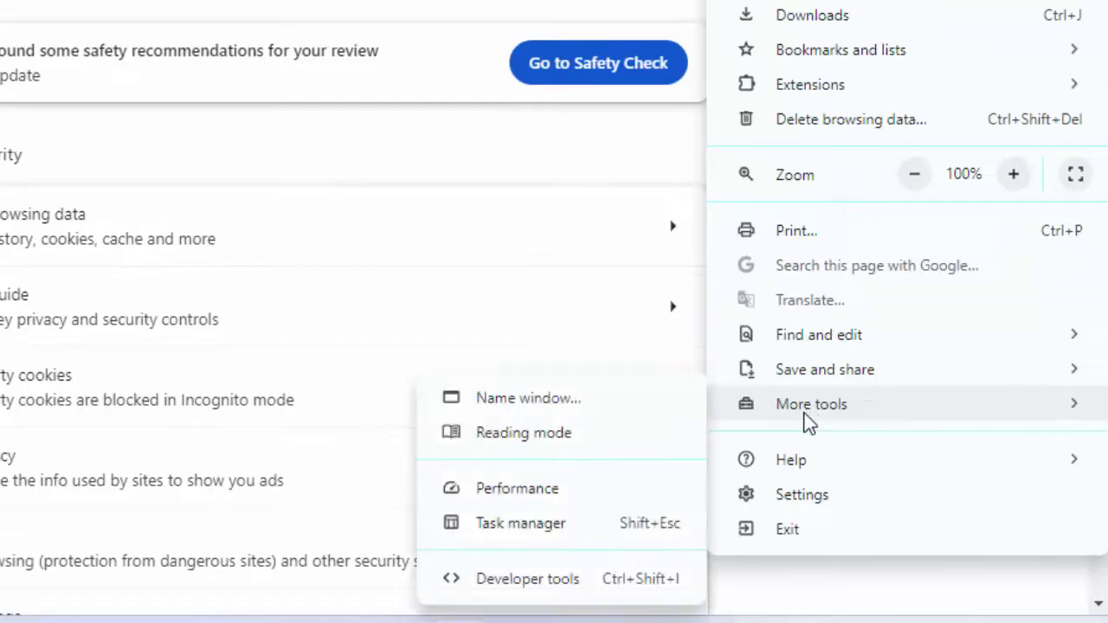
{"action": "left_click", "coordinate": [782, 500]}
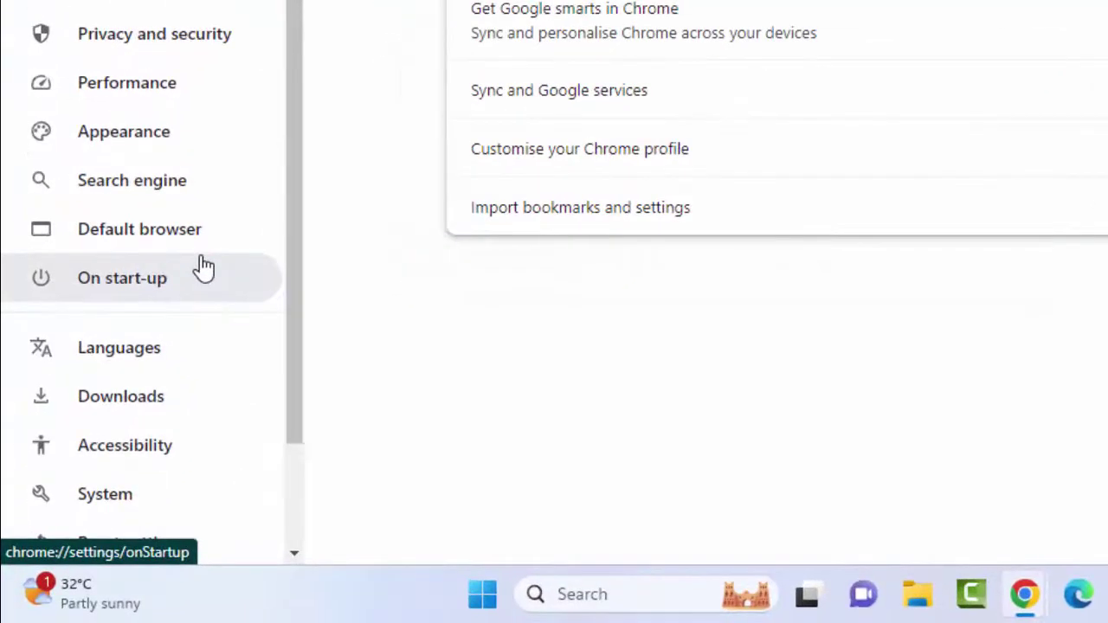
{"action": "scroll", "coordinate": [147, 329], "scroll_direction": "down", "scroll_amount": 2}
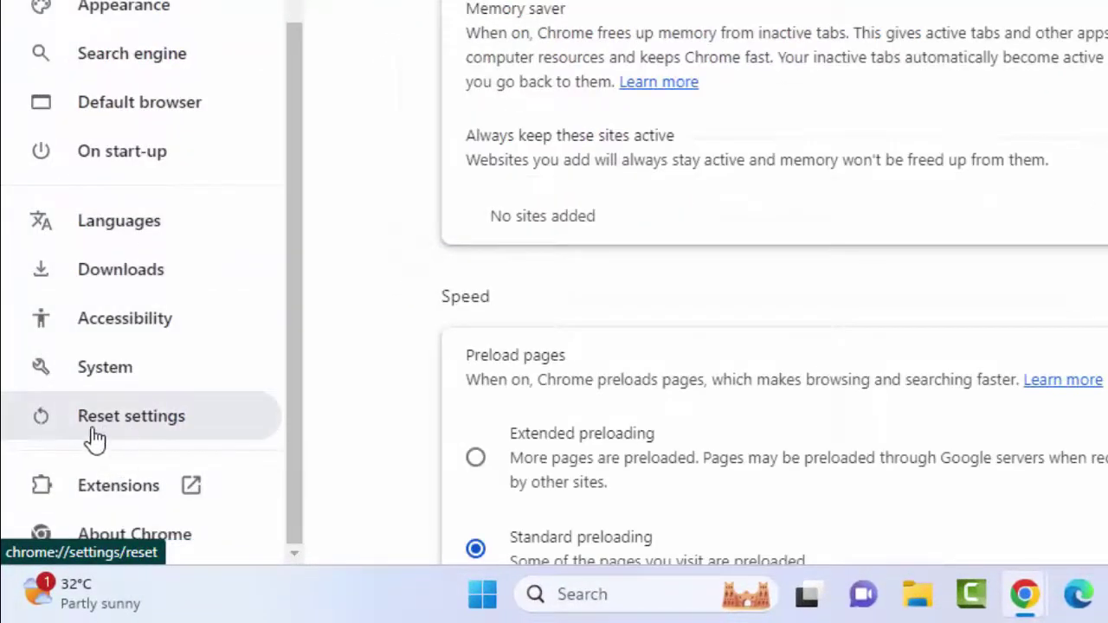
{"action": "left_click", "coordinate": [141, 437]}
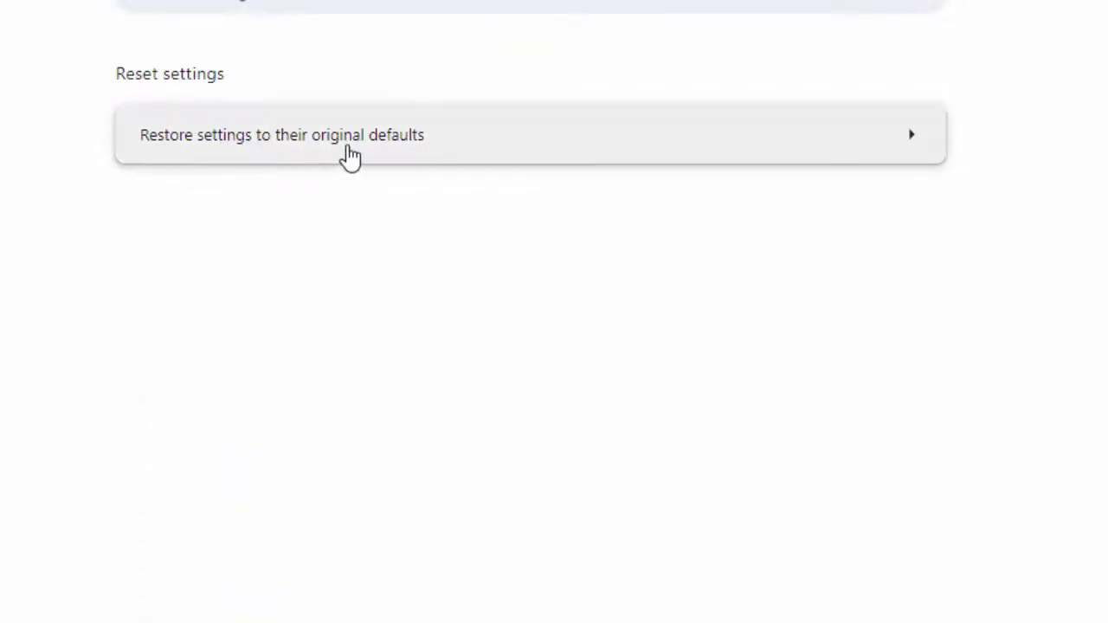
{"action": "left_click", "coordinate": [383, 146]}
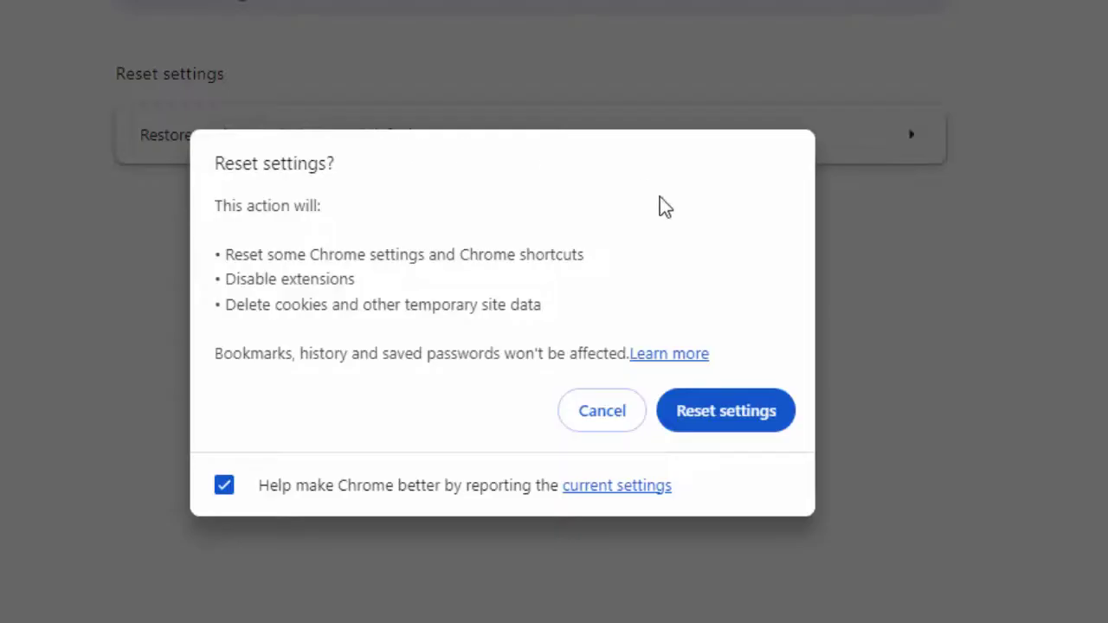
{"action": "left_click", "coordinate": [612, 425]}
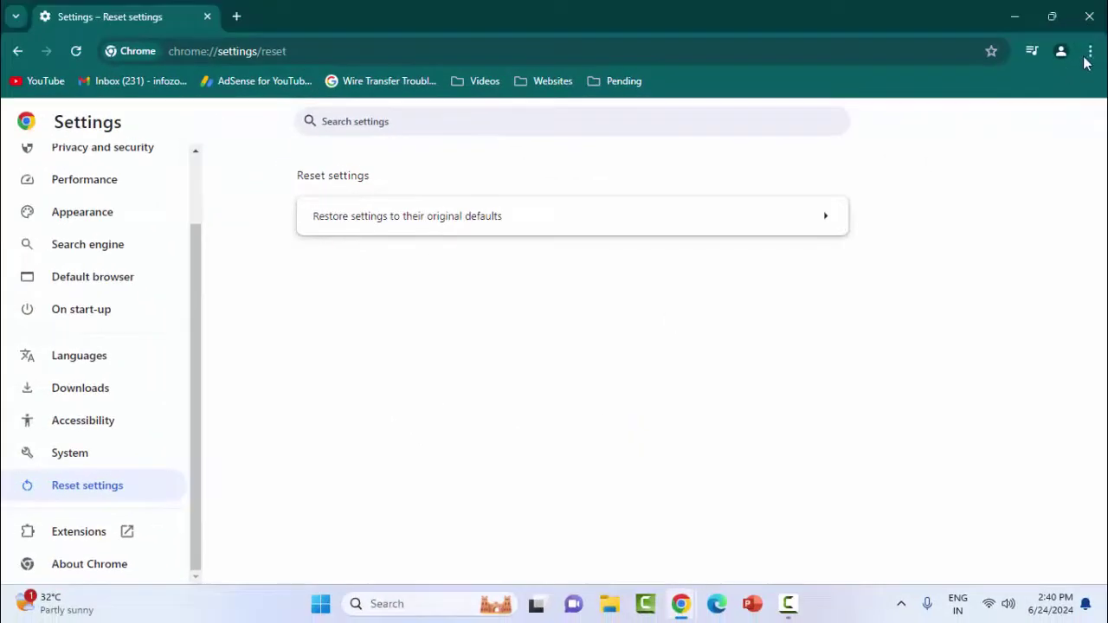
Open Help > About Google Chrome so it checks for updates to version 126.0.6478.114.
{"action": "left_click", "coordinate": [1090, 51]}
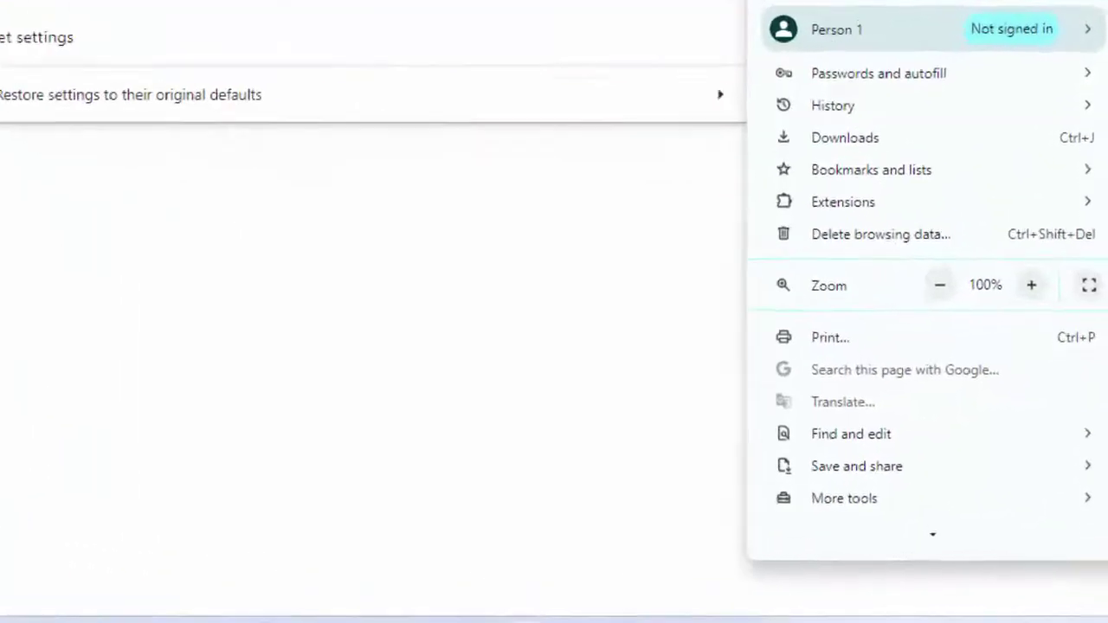
{"action": "scroll", "coordinate": [866, 379], "scroll_direction": "down", "scroll_amount": 2}
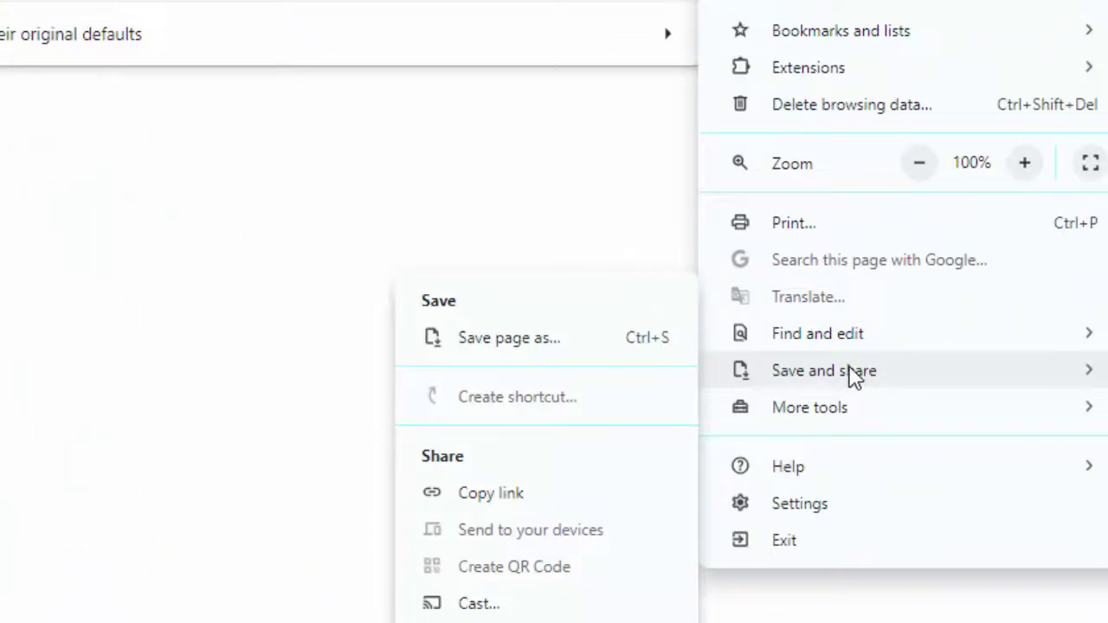
{"action": "mouse_move", "coordinate": [788, 467]}
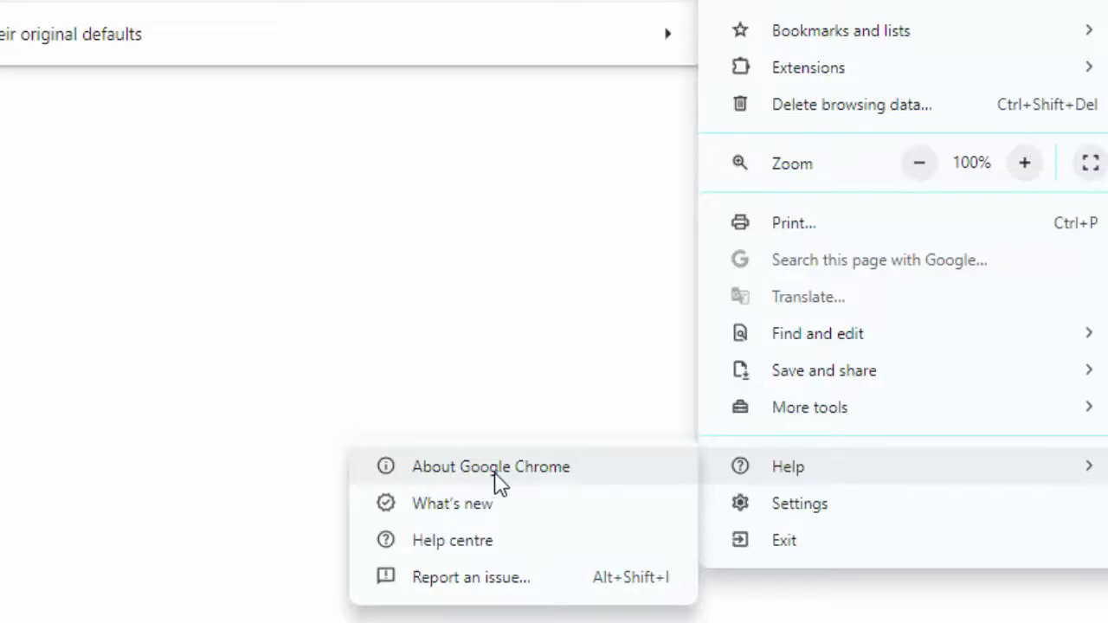
{"action": "left_click", "coordinate": [496, 474]}
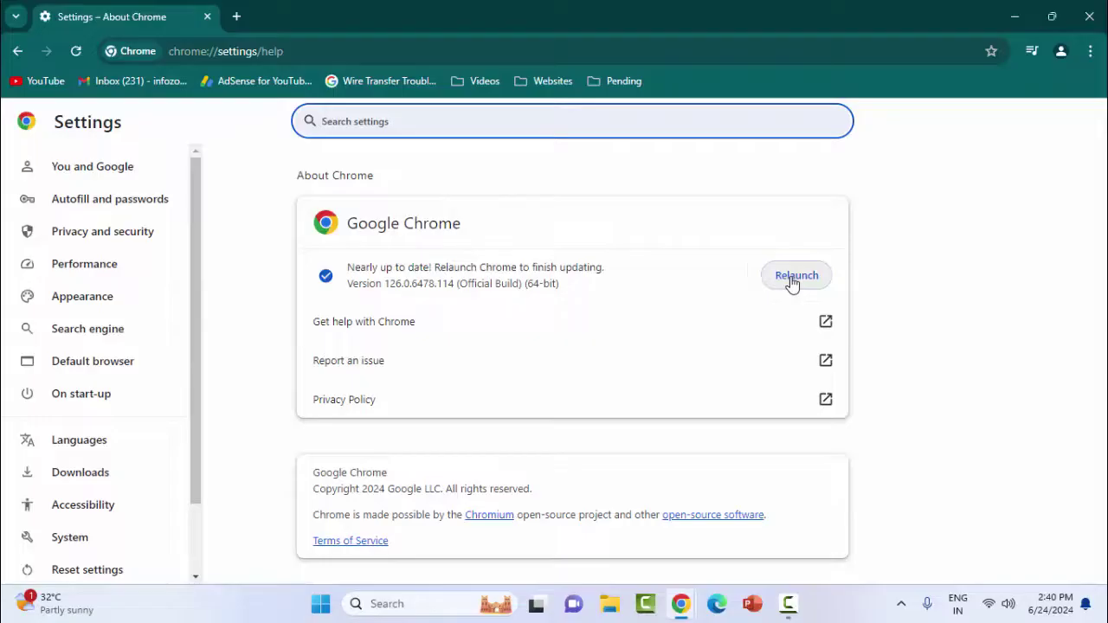
In a new tab, open Manage Extensions to confirm no extensions are installed.
{"action": "left_click", "coordinate": [236, 17]}
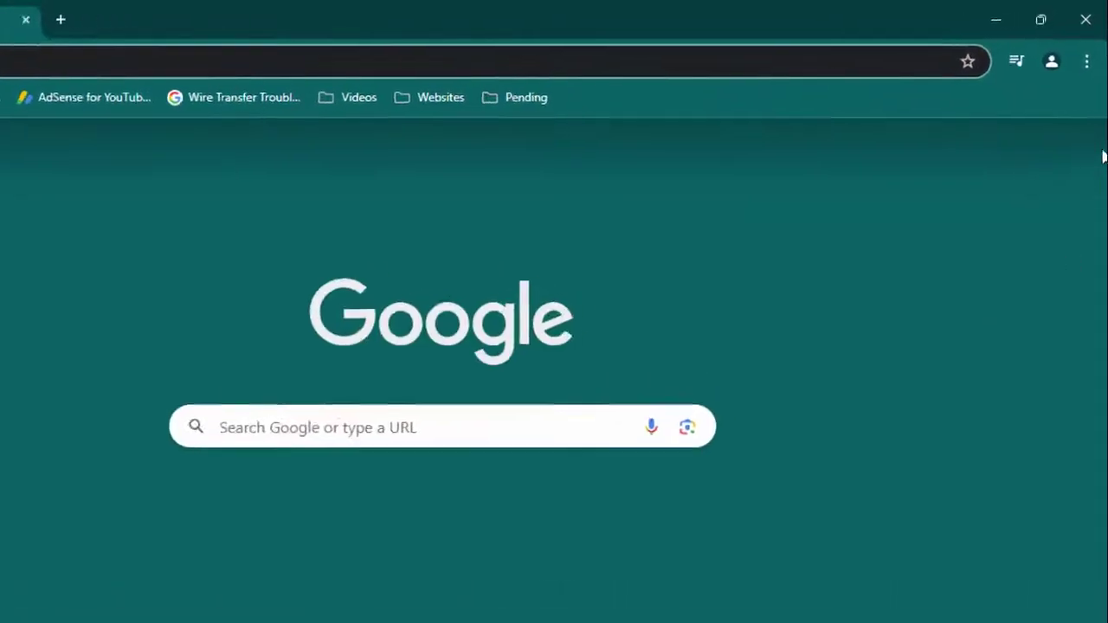
{"action": "left_click", "coordinate": [1090, 50]}
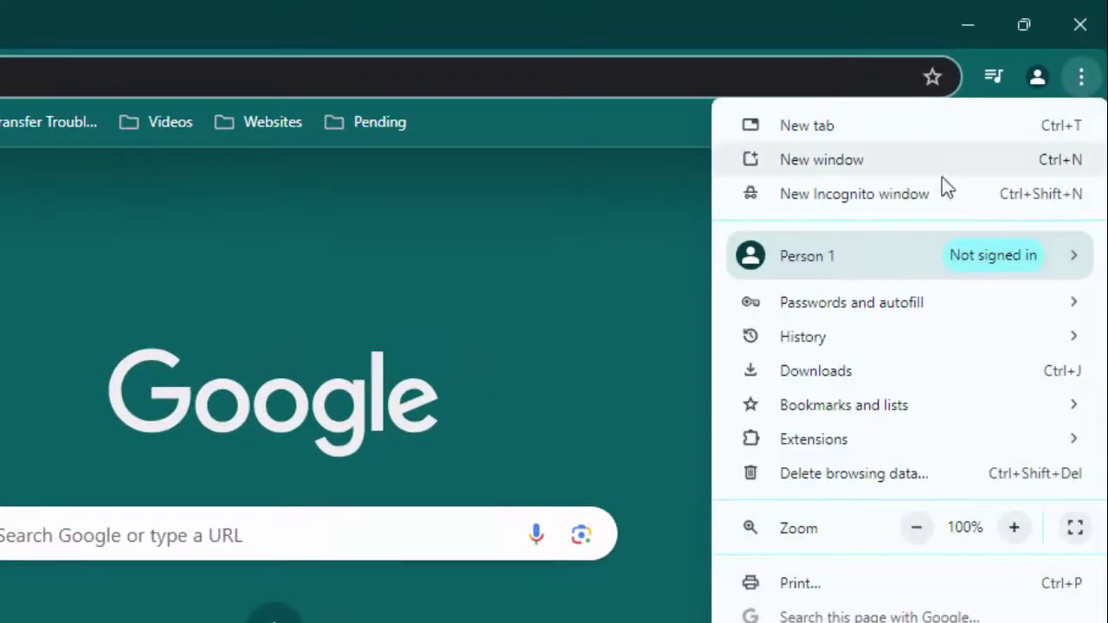
{"action": "mouse_move", "coordinate": [814, 440]}
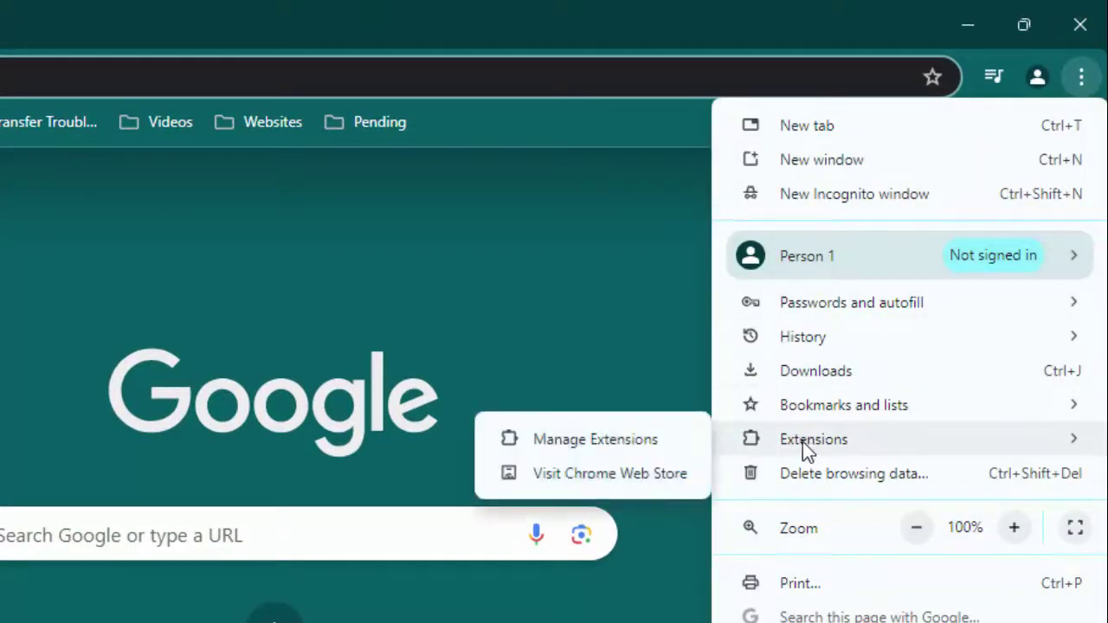
{"action": "left_click", "coordinate": [591, 447]}
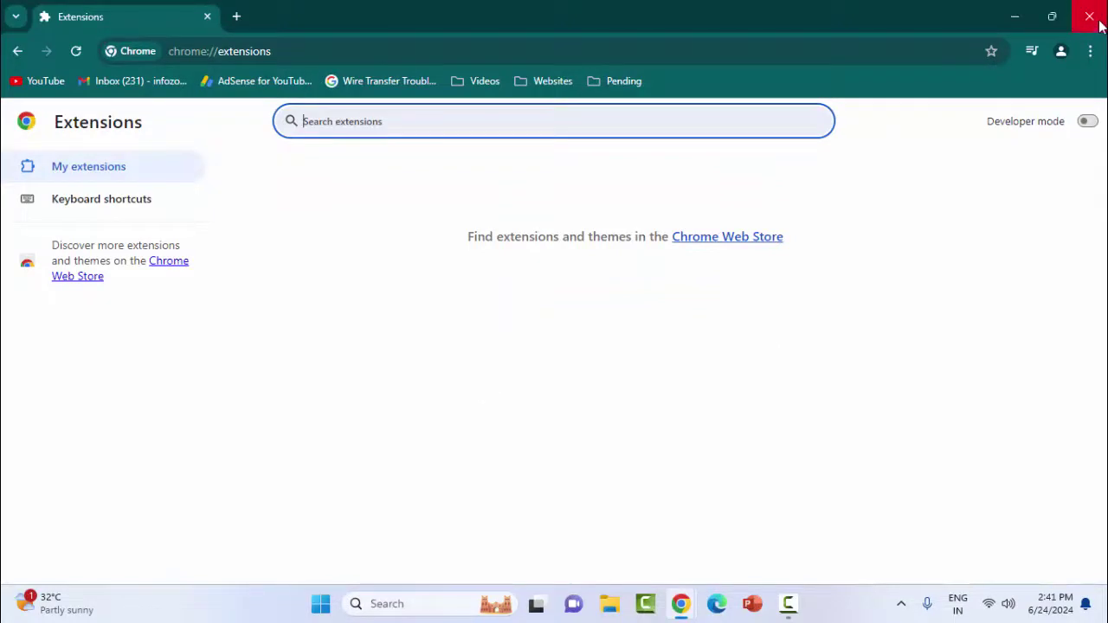
{"action": "left_click", "coordinate": [1018, 18]}
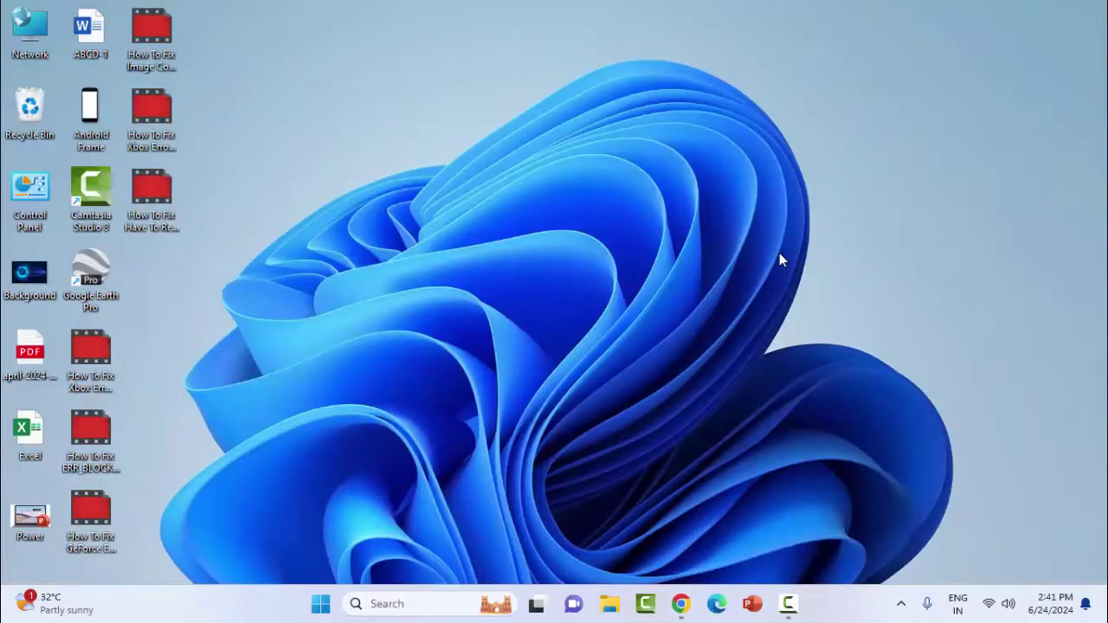